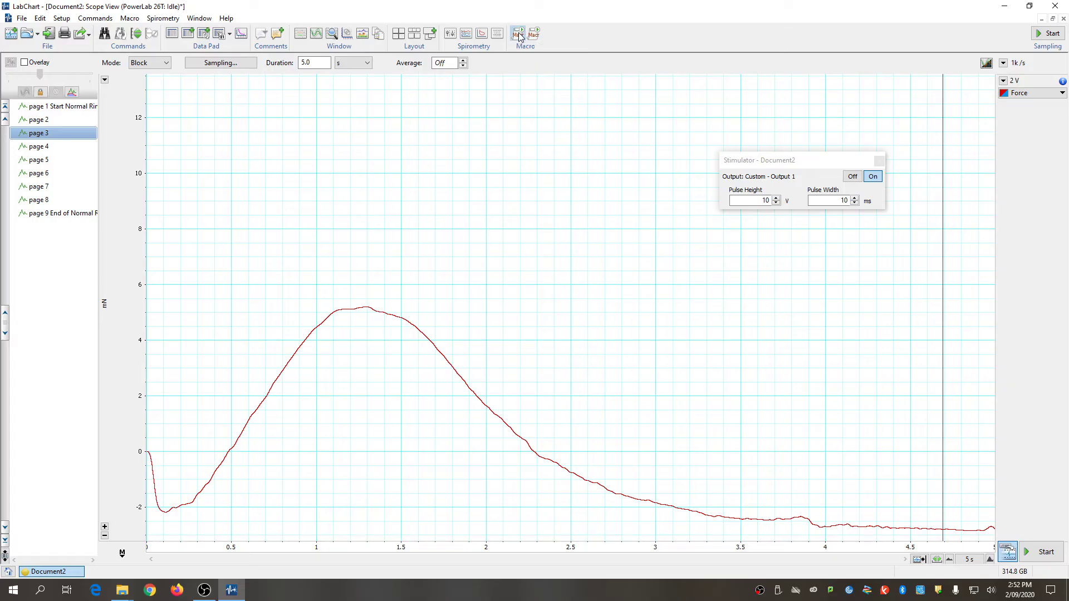
# - Run the stimulation macro to record page 10 and overlay five earlier pages behind it
pyautogui.click(517, 33)
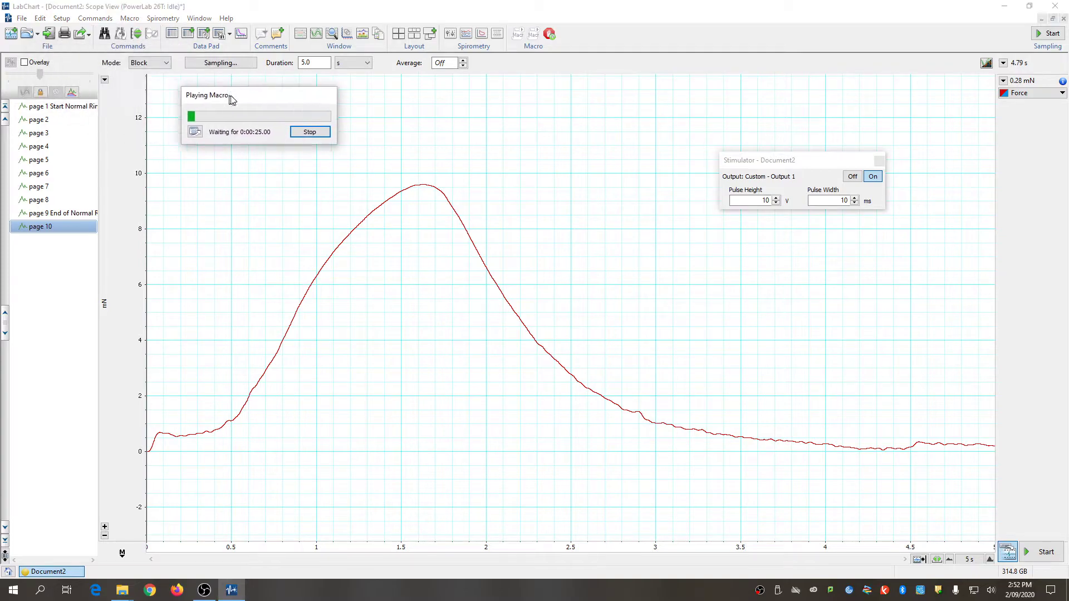
pyautogui.click(24, 63)
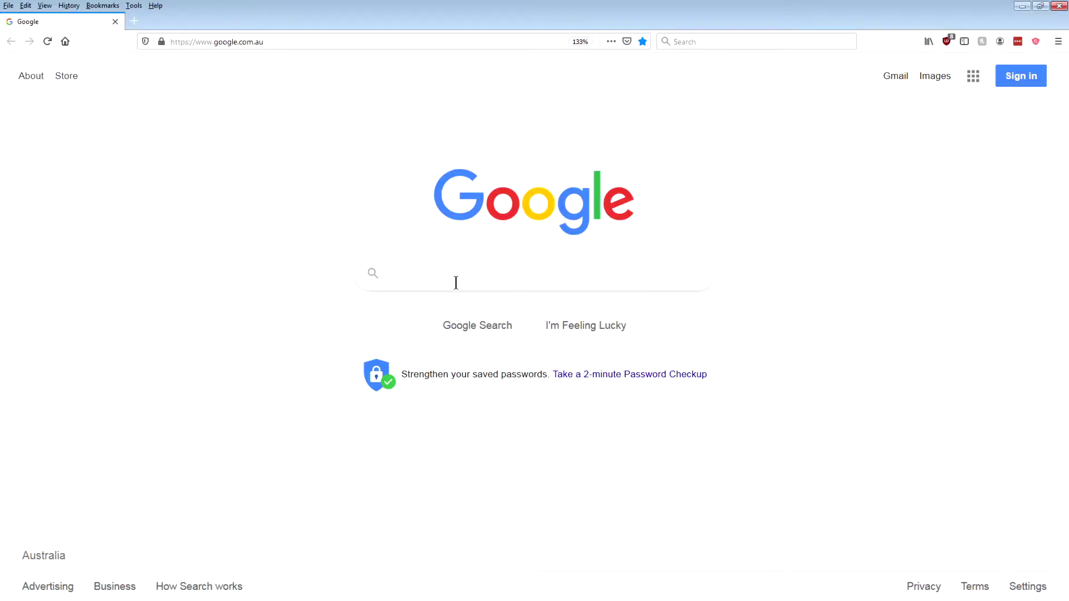
# - Search Google for 'labchart reader' and open the ADInstruments LabChart Reader product page
pyautogui.write('L')
pyautogui.write('abchart')
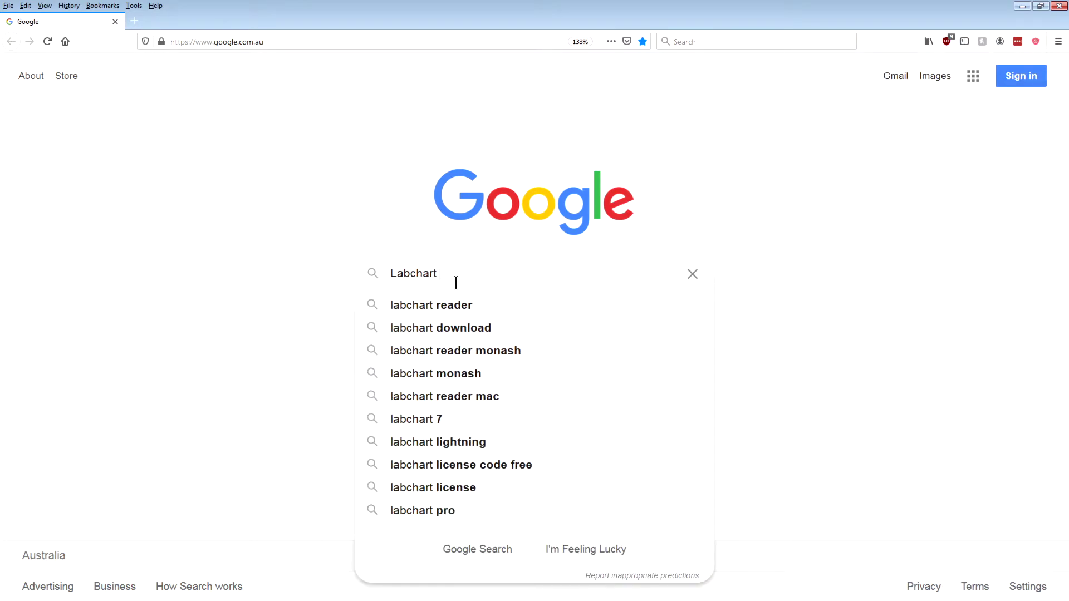
pyautogui.press('Down')
pyautogui.press('Return')
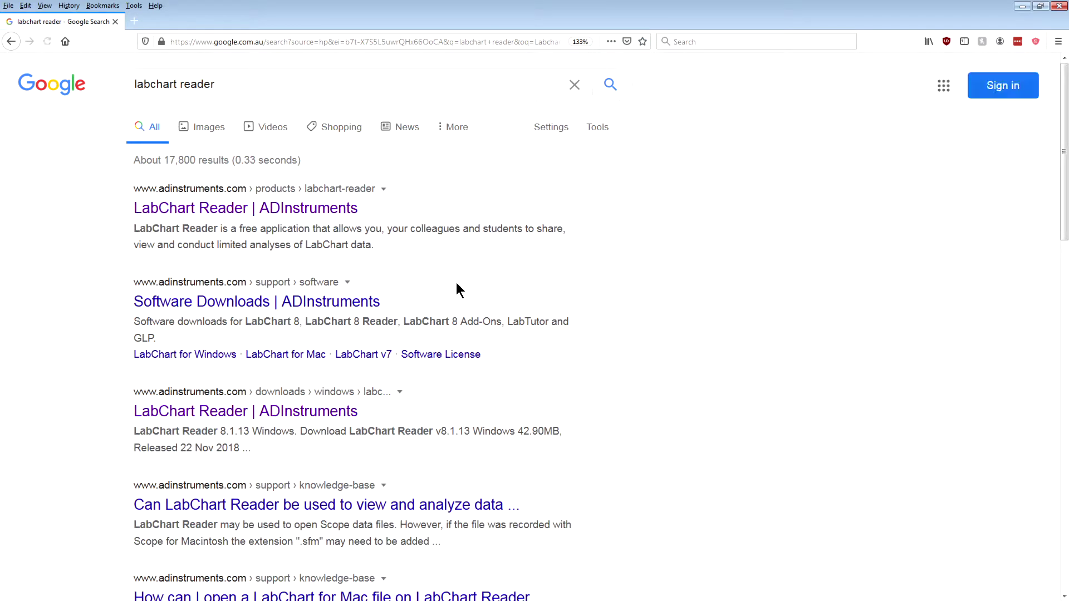
pyautogui.click(221, 212)
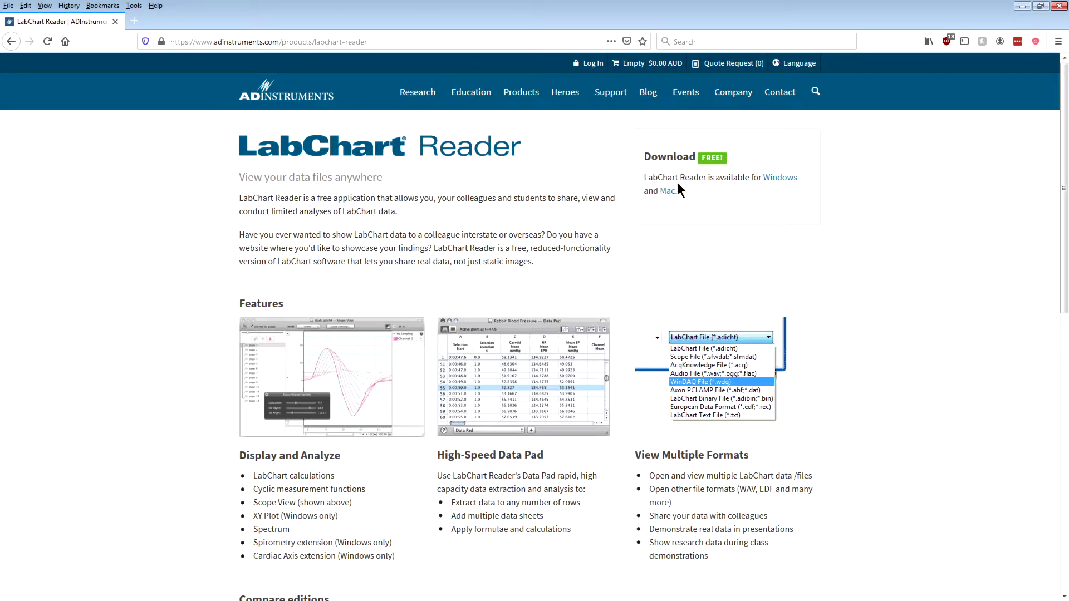
# - Go to the Windows download page for LabChart Reader 8.1.13
pyautogui.click(778, 183)
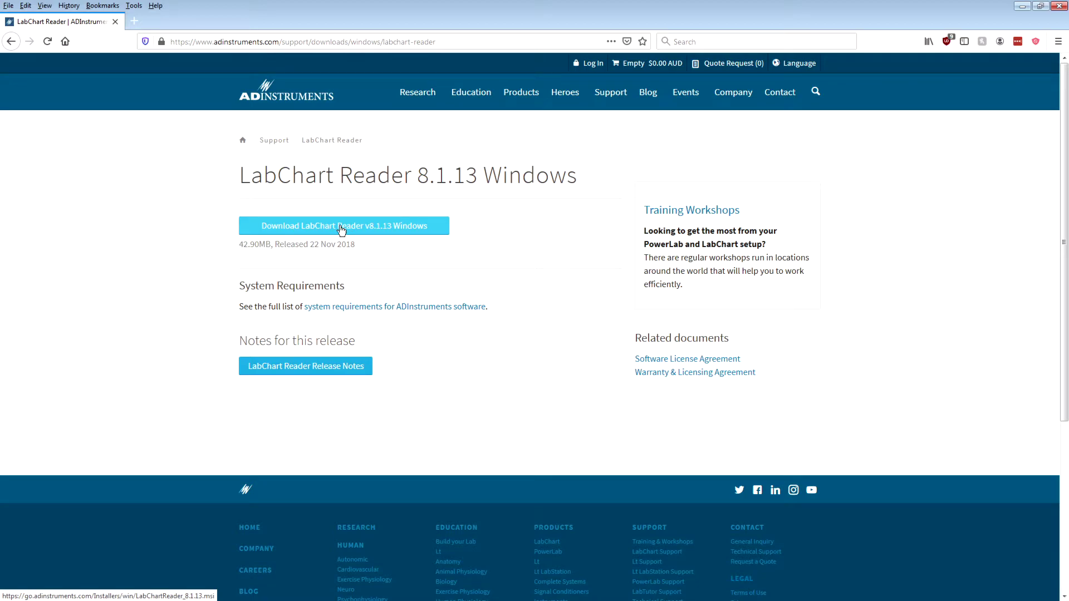
# - Minimize Firefox and open '1) Baseline twitch before and after 10min rest.adicht' from the Labchart Files folder
pyautogui.click(1020, 9)
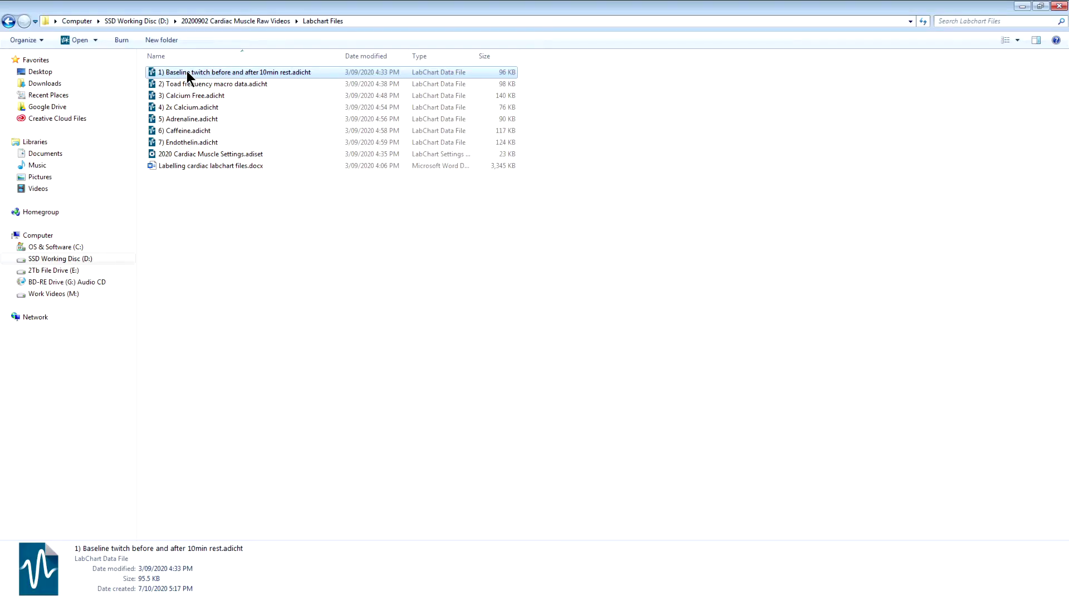
pyautogui.doubleClick(186, 72)
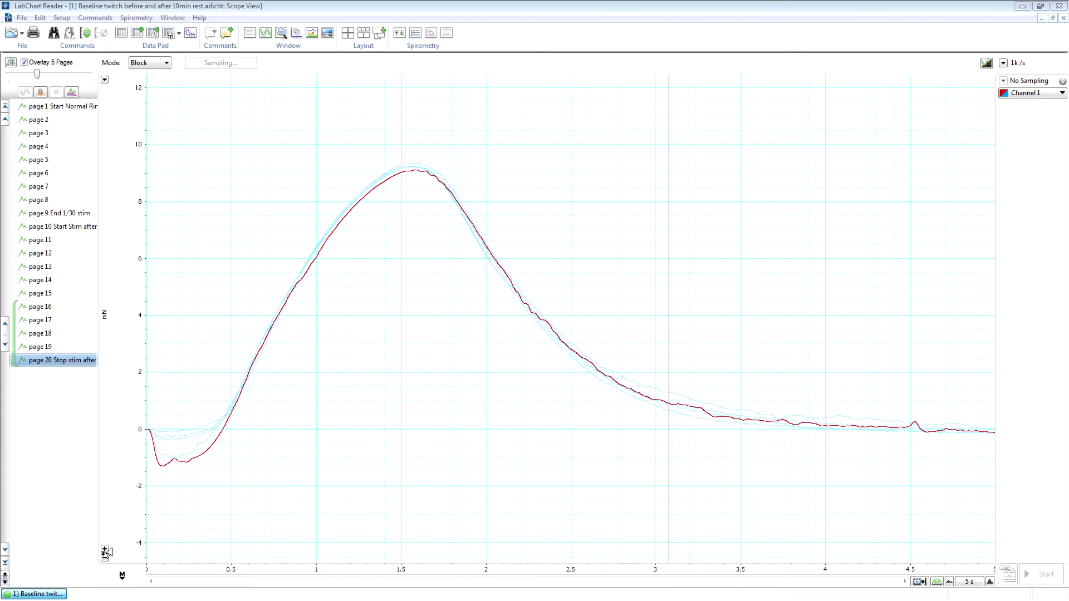
# - Zoom and autoscale the force axis to about -2 to 10 mN around page 20's twitch
pyautogui.click(104, 550)
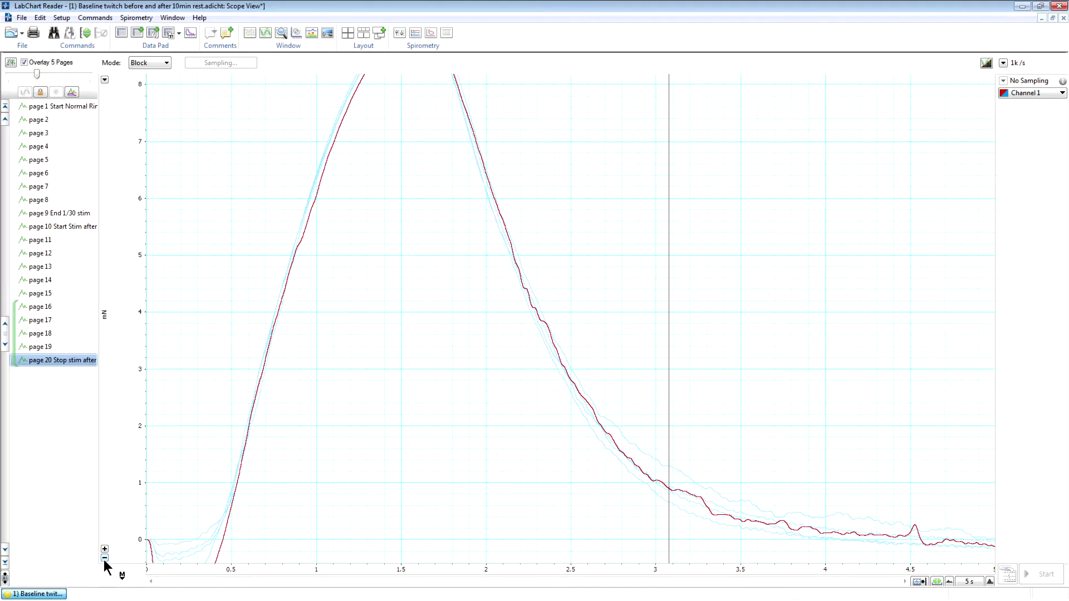
pyautogui.click(104, 557)
pyautogui.click(104, 557)
pyautogui.click(105, 557)
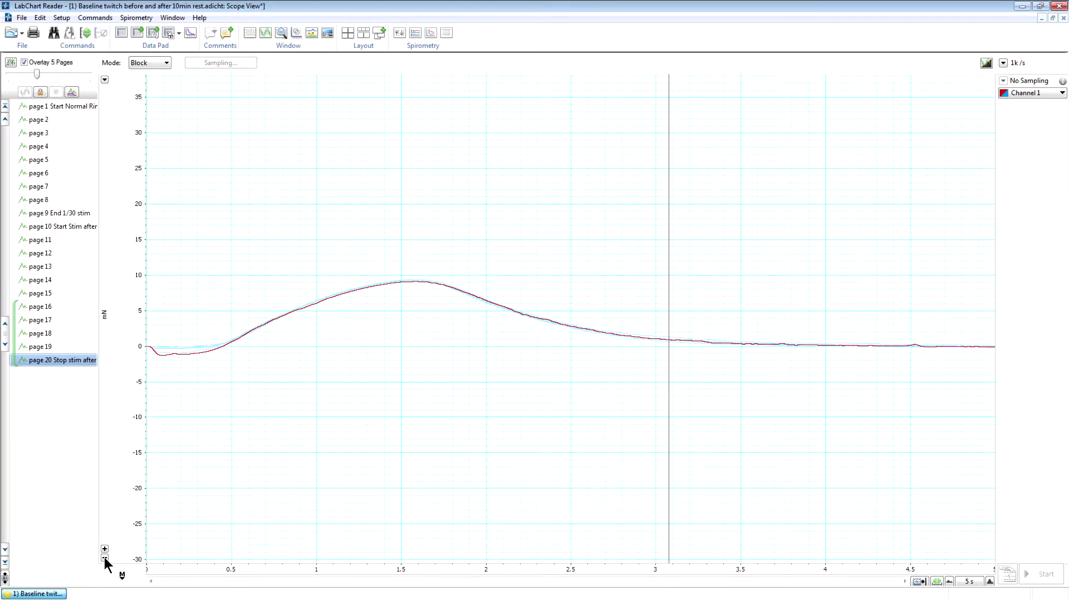
pyautogui.click(88, 33)
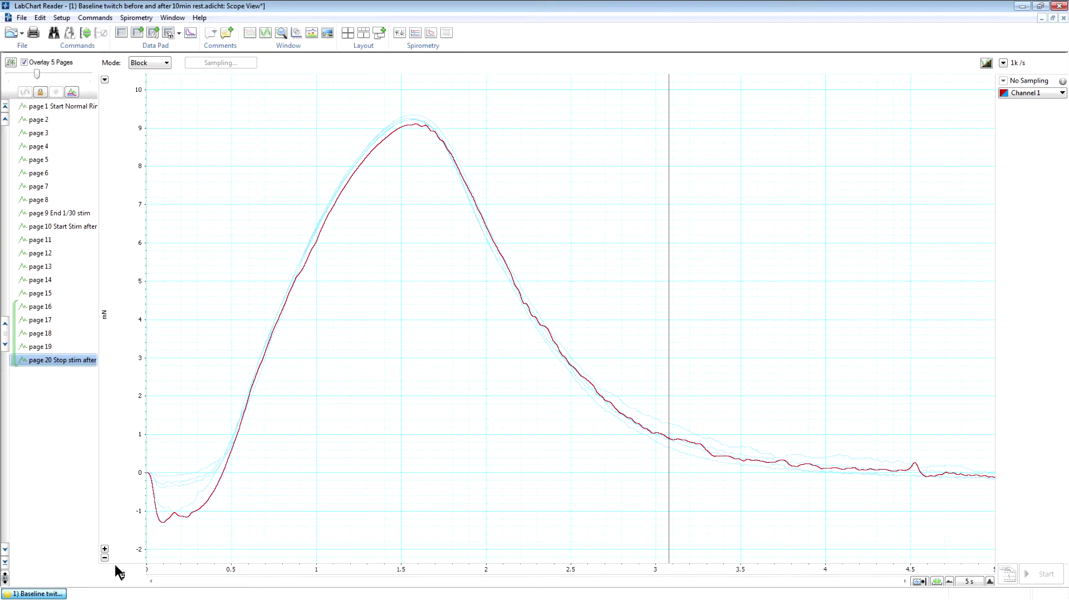
pyautogui.click(104, 558)
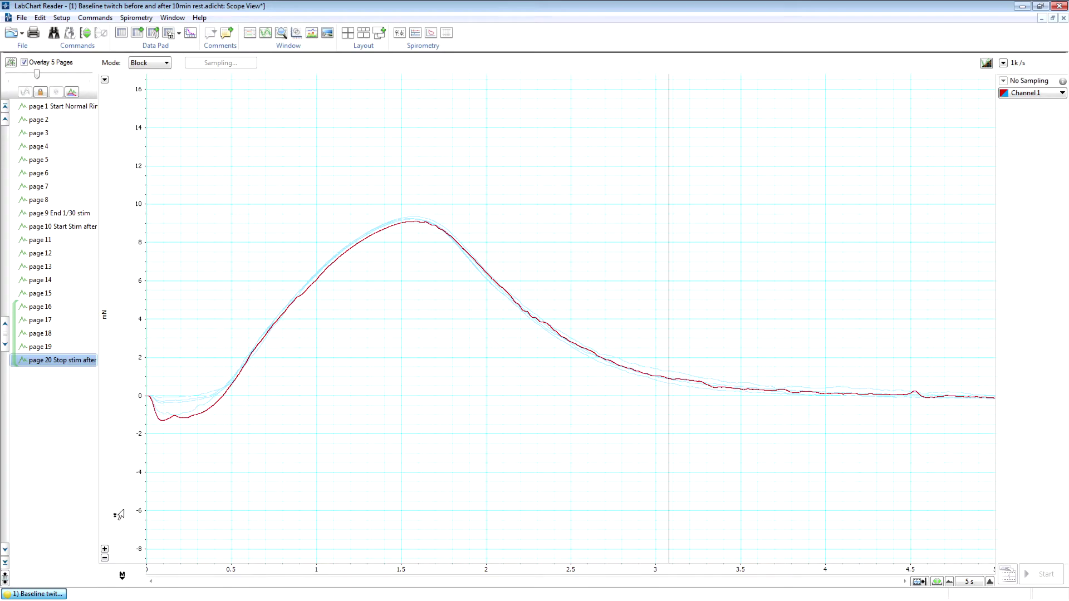
pyautogui.click(105, 548)
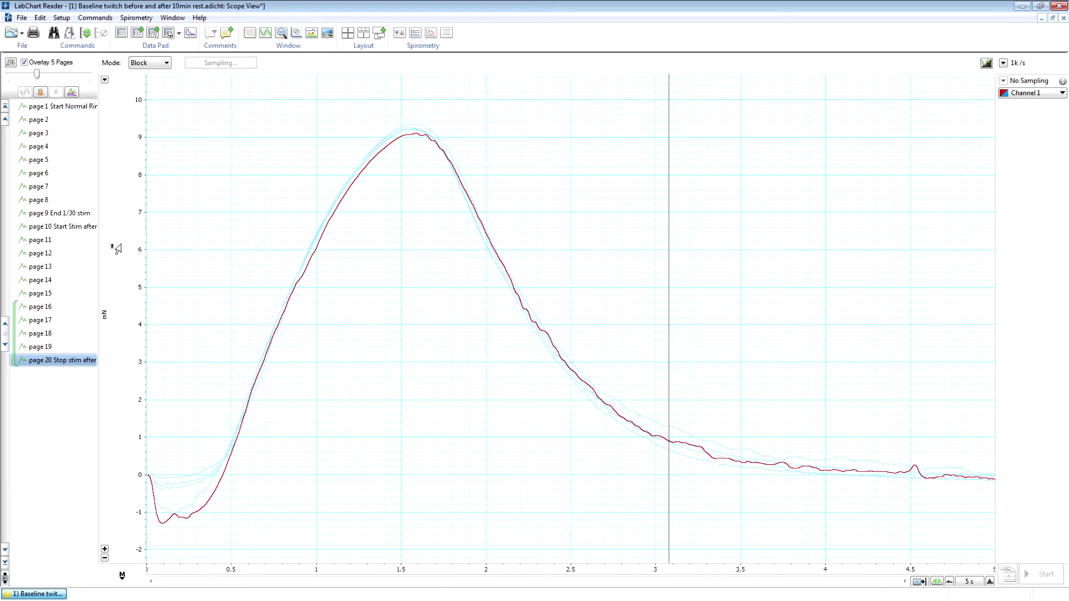
# - Drag and zoom the force axis to span roughly -3 to 9 mN
pyautogui.moveTo(116, 249)
pyautogui.mouseDown()
pyautogui.moveTo(99, 270)
pyautogui.moveTo(98, 329)
pyautogui.moveTo(98, 214)
pyautogui.moveTo(105, 291)
pyautogui.mouseUp()
pyautogui.click(104, 548)
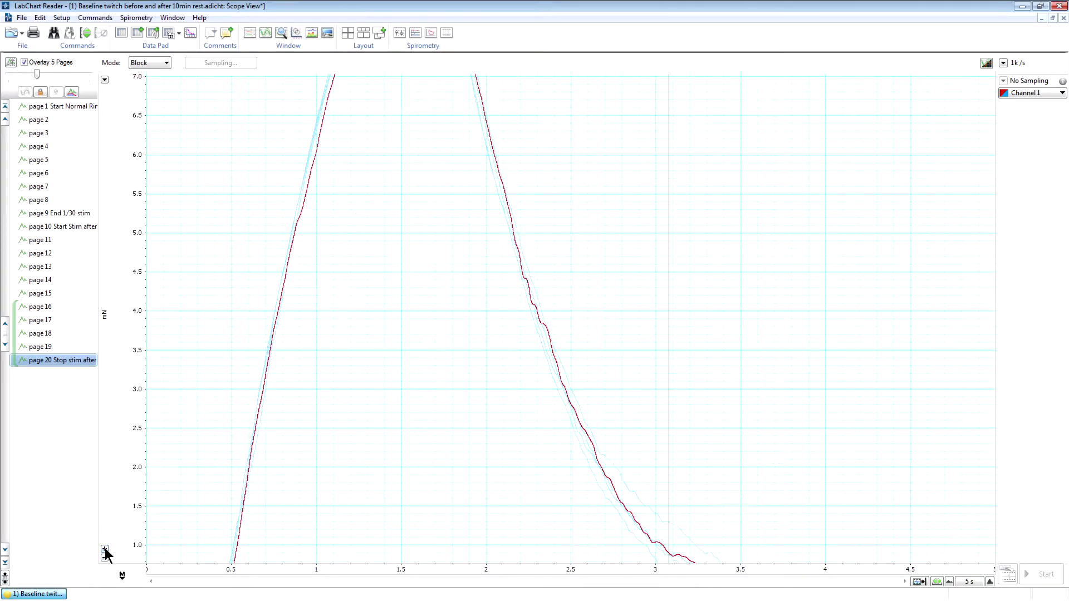
pyautogui.click(105, 557)
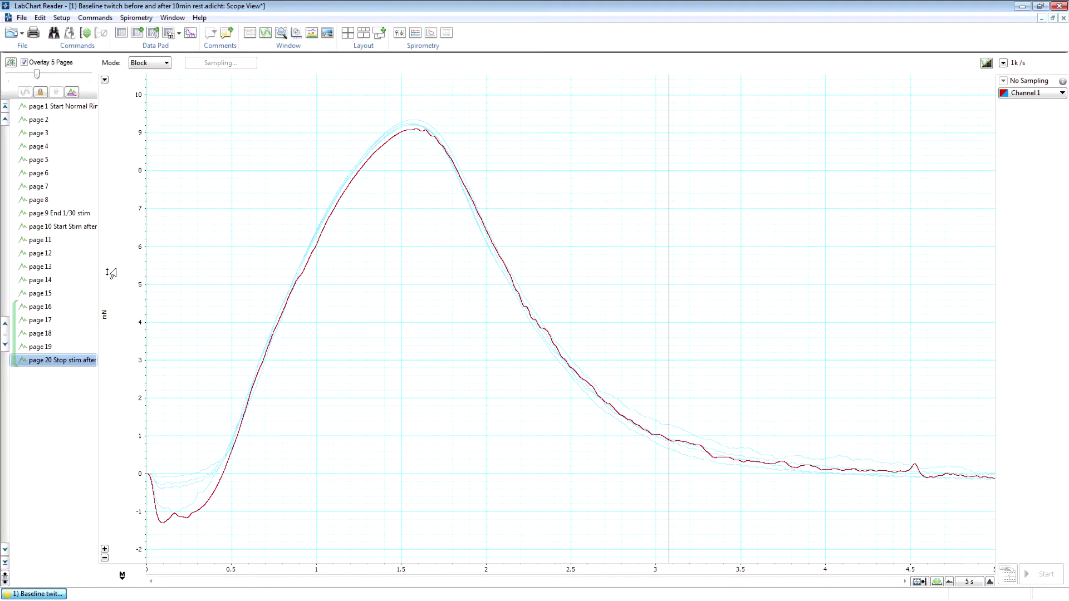
pyautogui.moveTo(111, 272)
pyautogui.mouseDown()
pyautogui.moveTo(133, 239)
pyautogui.moveTo(151, 262)
pyautogui.moveTo(151, 238)
pyautogui.mouseUp()
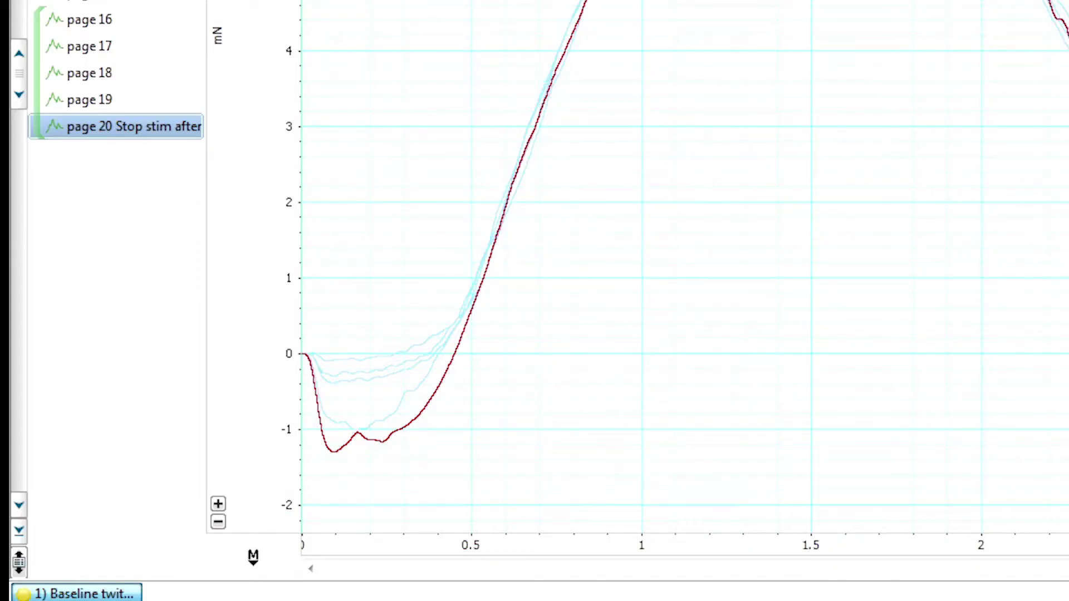
# - Place the marker on the twitch trough to read 10.3563 mN amplitude over 1.516 s
pyautogui.moveTo(253, 557); pyautogui.dragTo(415, 441)
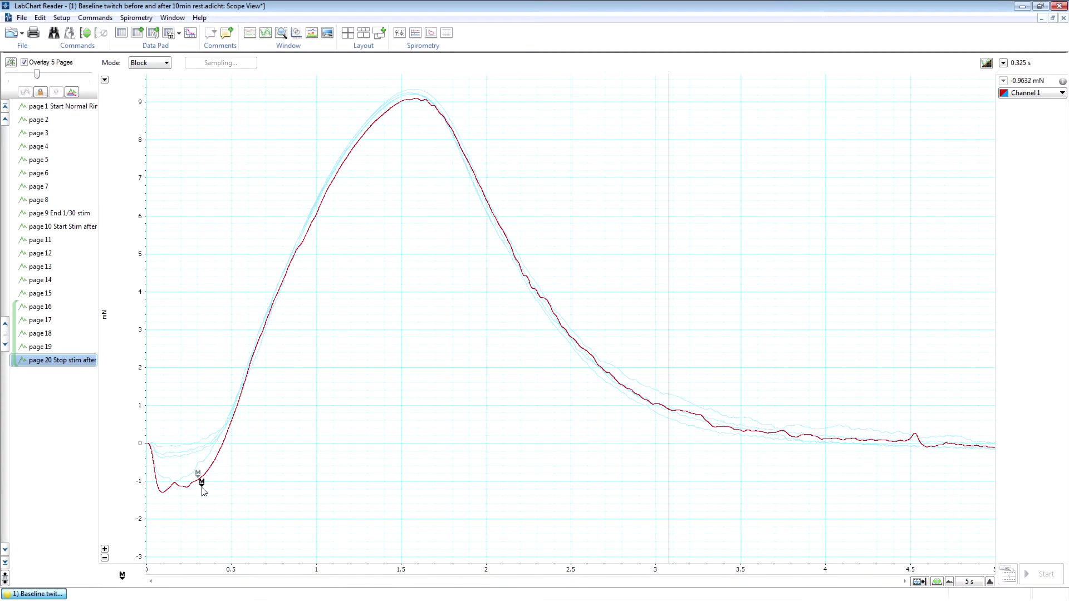
pyautogui.moveTo(201, 482)
pyautogui.mouseDown()
pyautogui.moveTo(149, 385)
pyautogui.moveTo(163, 388)
pyautogui.mouseUp()
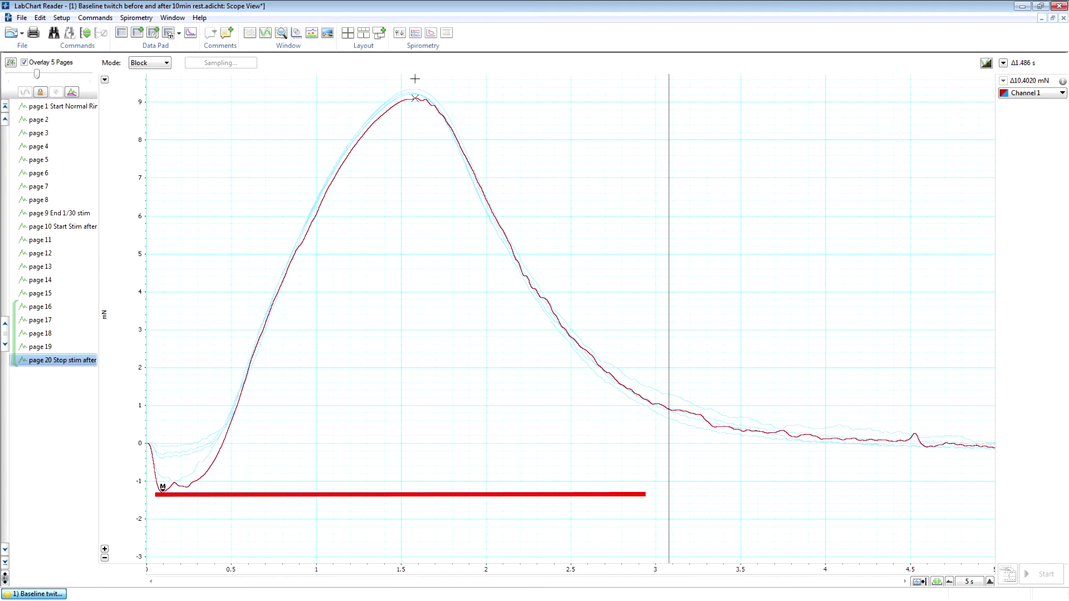
pyautogui.moveTo(162, 487)
pyautogui.mouseDown()
pyautogui.moveTo(111, 516)
pyautogui.moveTo(112, 589)
pyautogui.moveTo(121, 576)
pyautogui.mouseUp()
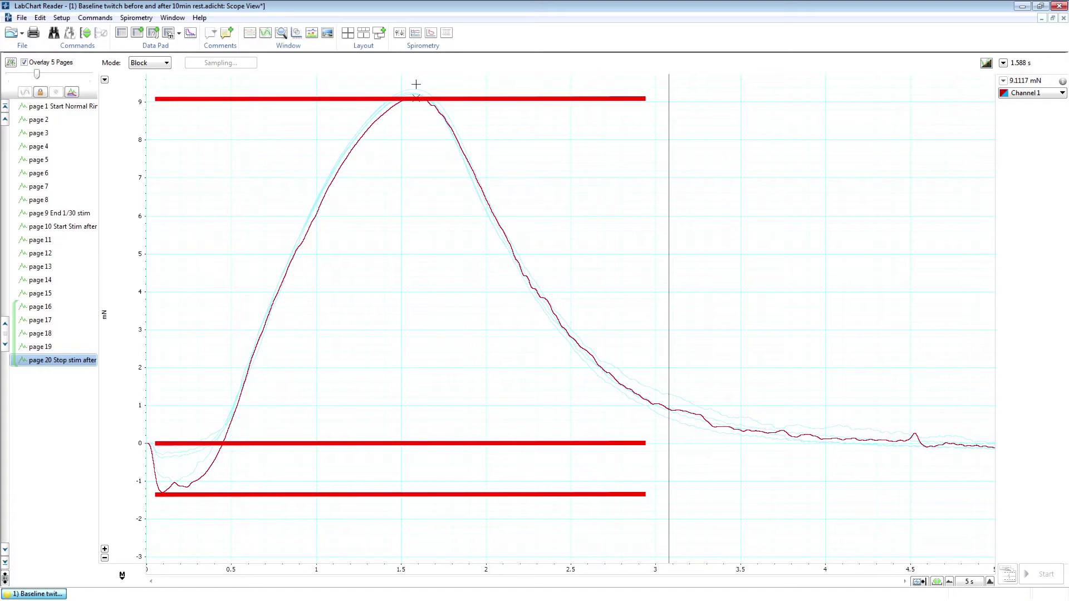
pyautogui.moveTo(122, 575); pyautogui.dragTo(162, 487)
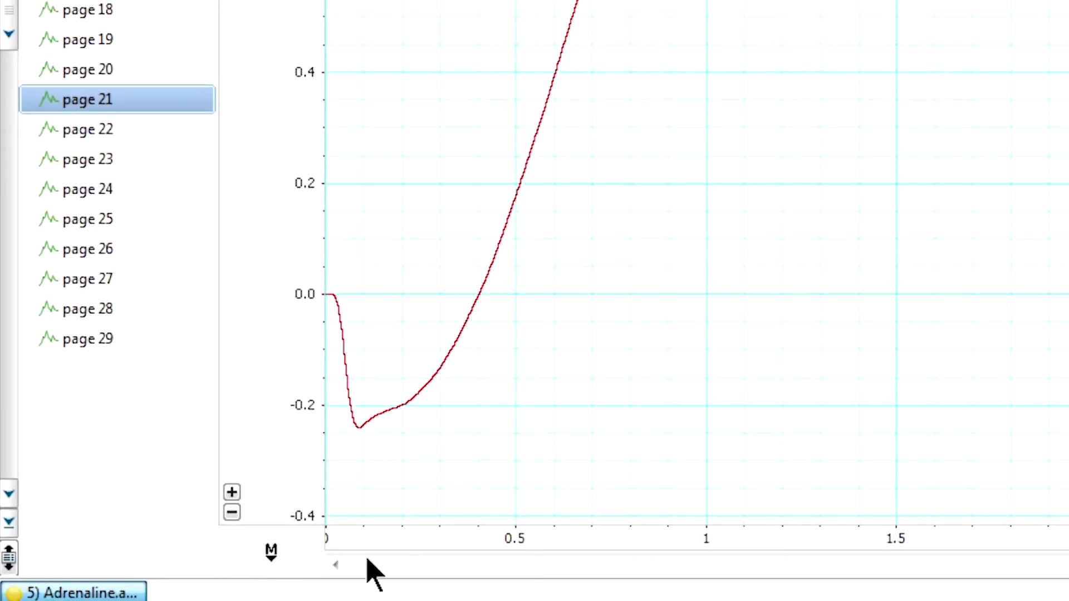
# - Drop the marker on page 21's minimum, just below -0.2 mN
pyautogui.moveTo(271, 551)
pyautogui.mouseDown()
pyautogui.moveTo(327, 470)
pyautogui.moveTo(361, 372)
pyautogui.mouseUp()
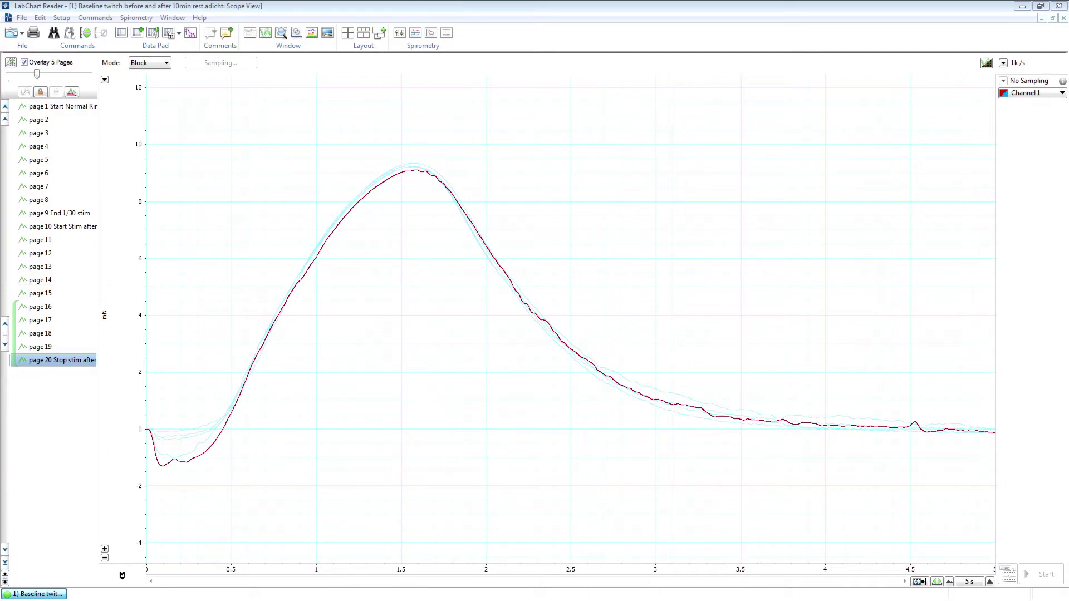
# - Select page 11 and widen the overlay to nine pages, 7 through 15
pyautogui.click(50, 239)
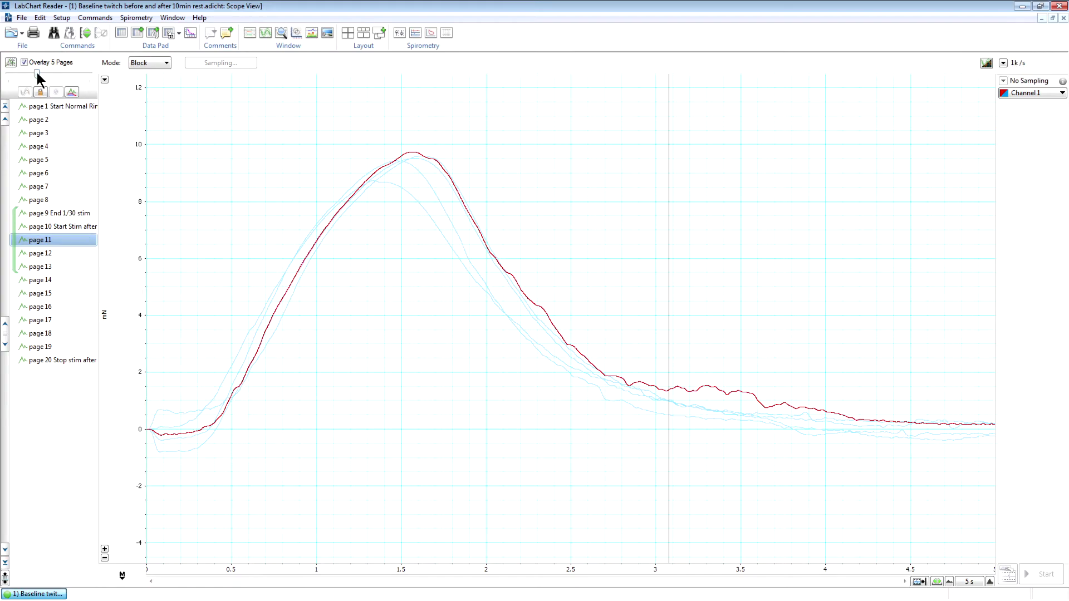
pyautogui.moveTo(37, 73); pyautogui.dragTo(48, 73)
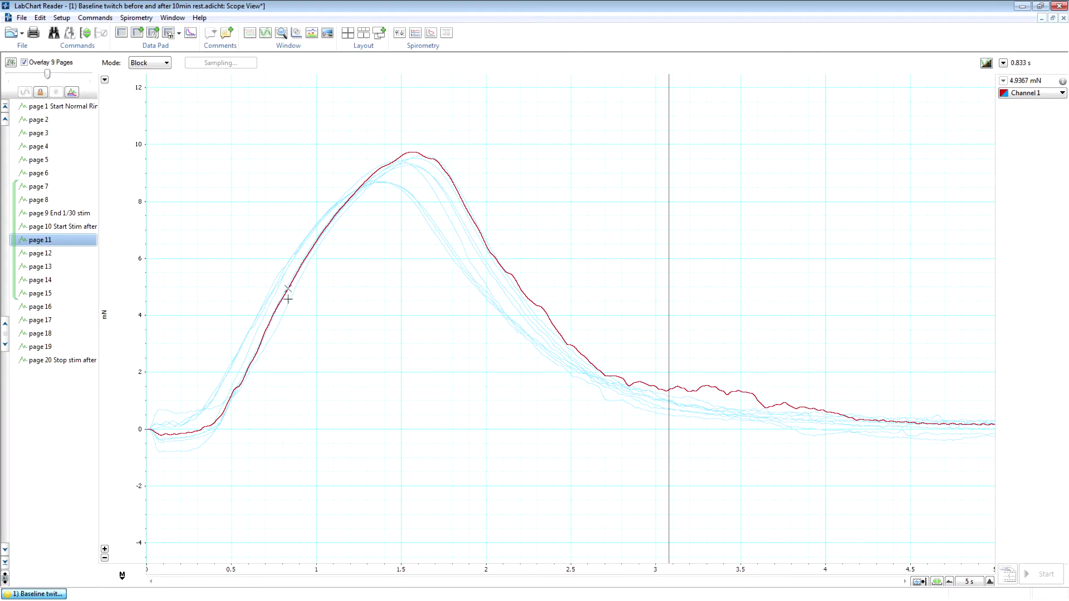
# - Turn off overlays and view pages 12, 13, then 8, which peaks near 8.6 mN
pyautogui.click(24, 64)
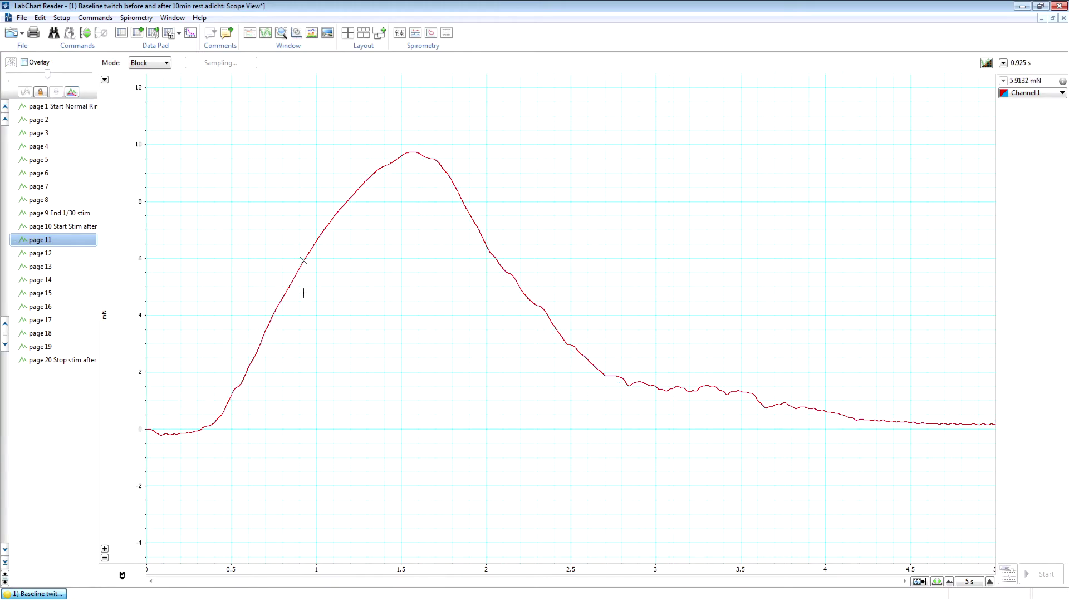
pyautogui.click(41, 253)
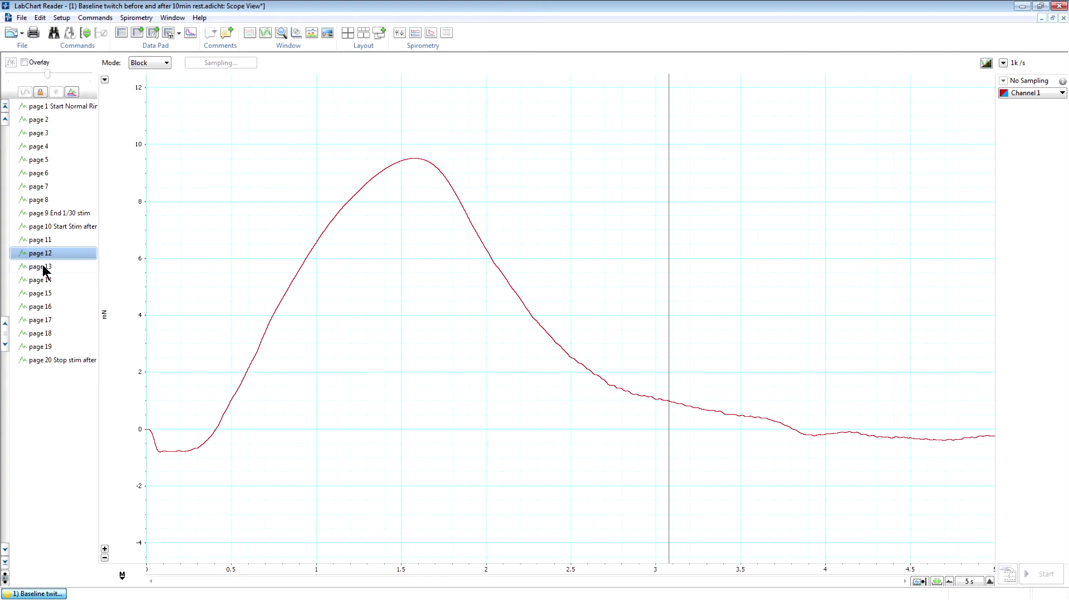
pyautogui.click(40, 267)
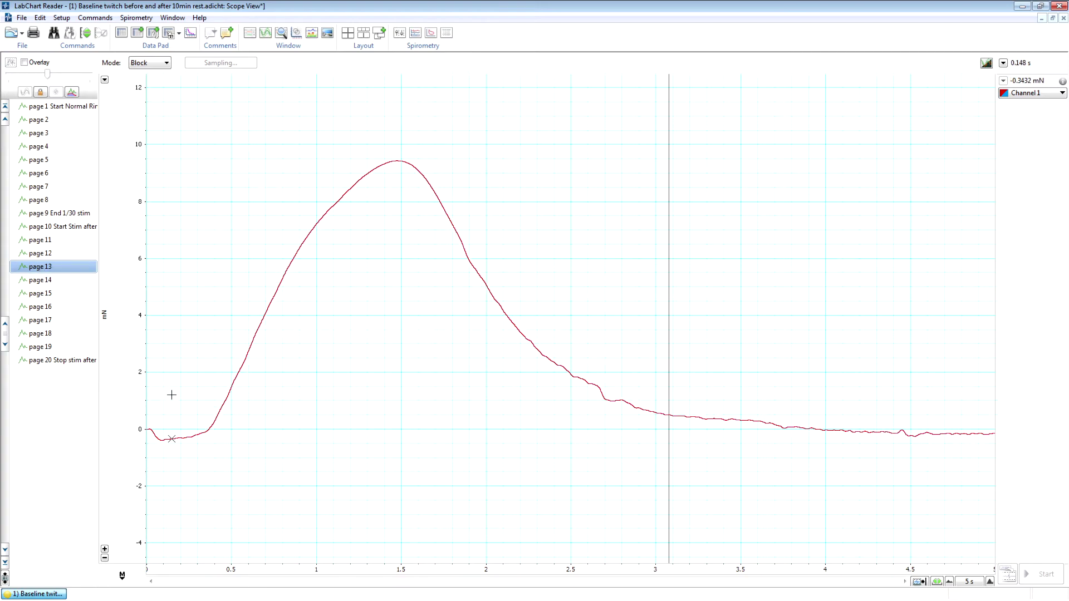
pyautogui.click(40, 201)
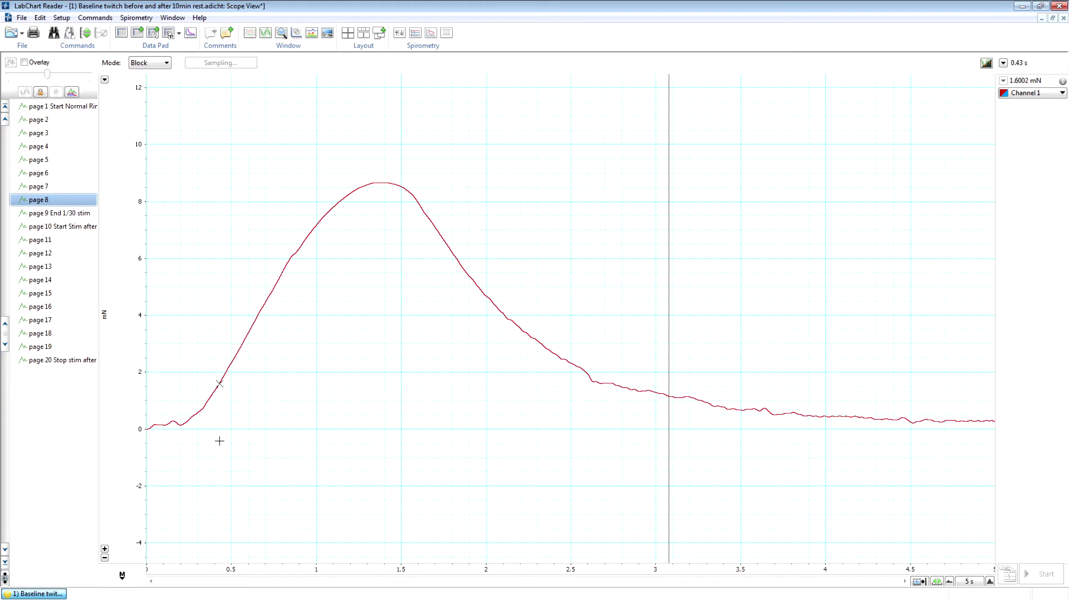
# - Overlay pages 10, 12 and 17 on page 9 with zero neighbouring pages, then switch overlaying off
pyautogui.press('Down')
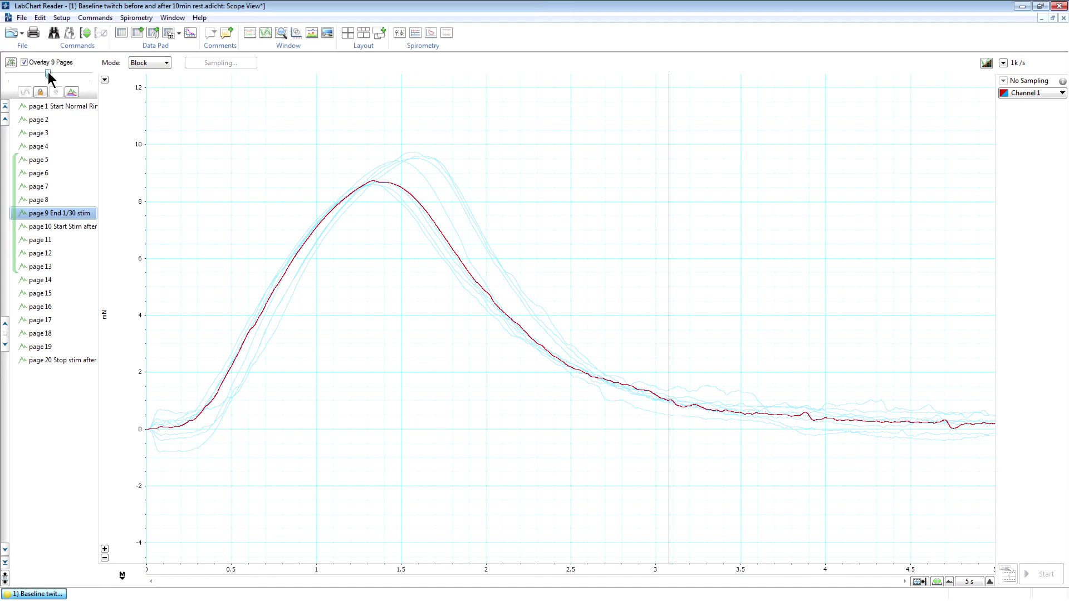
pyautogui.moveTo(47, 73); pyautogui.dragTo(3, 75)
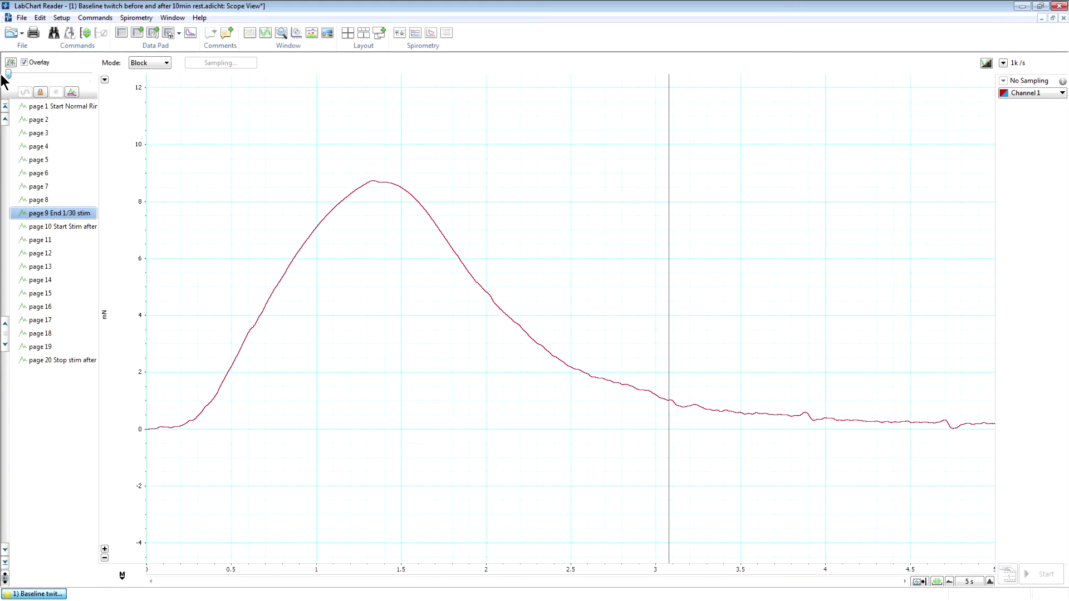
pyautogui.keyDown('ctrl'); pyautogui.click(50, 226); pyautogui.keyUp('ctrl')
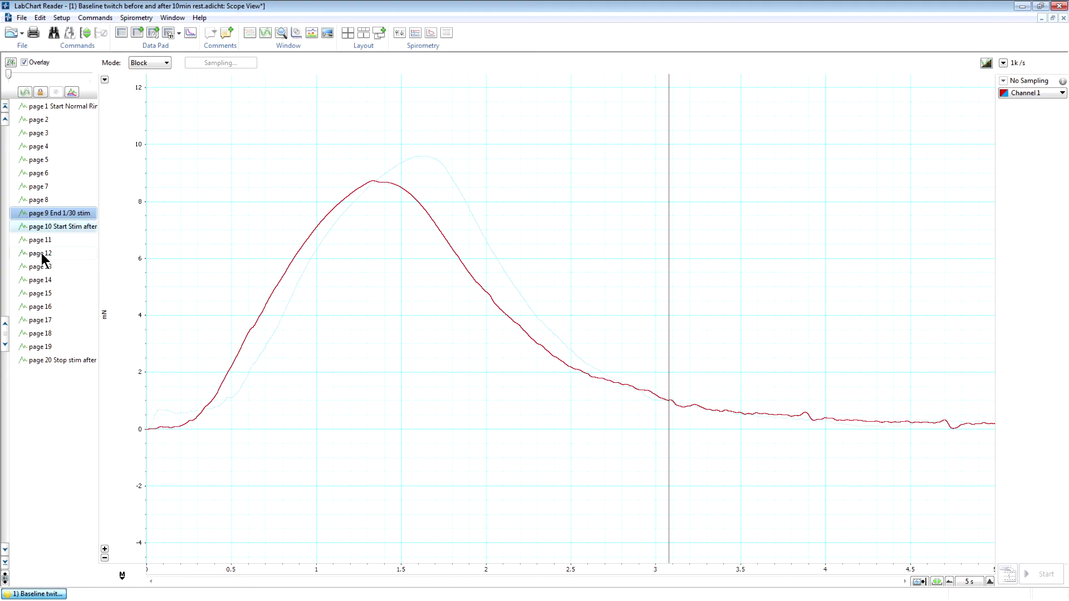
pyautogui.keyDown('ctrl'); pyautogui.click(42, 254); pyautogui.keyUp('ctrl')
pyautogui.keyDown('ctrl'); pyautogui.click(37, 320); pyautogui.keyUp('ctrl')
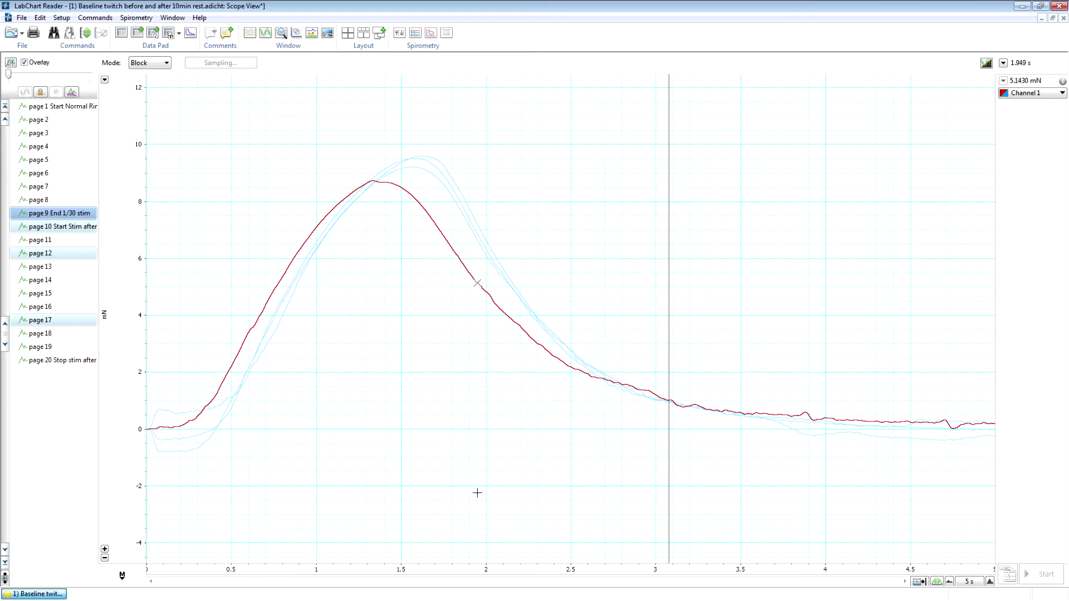
pyautogui.click(24, 62)
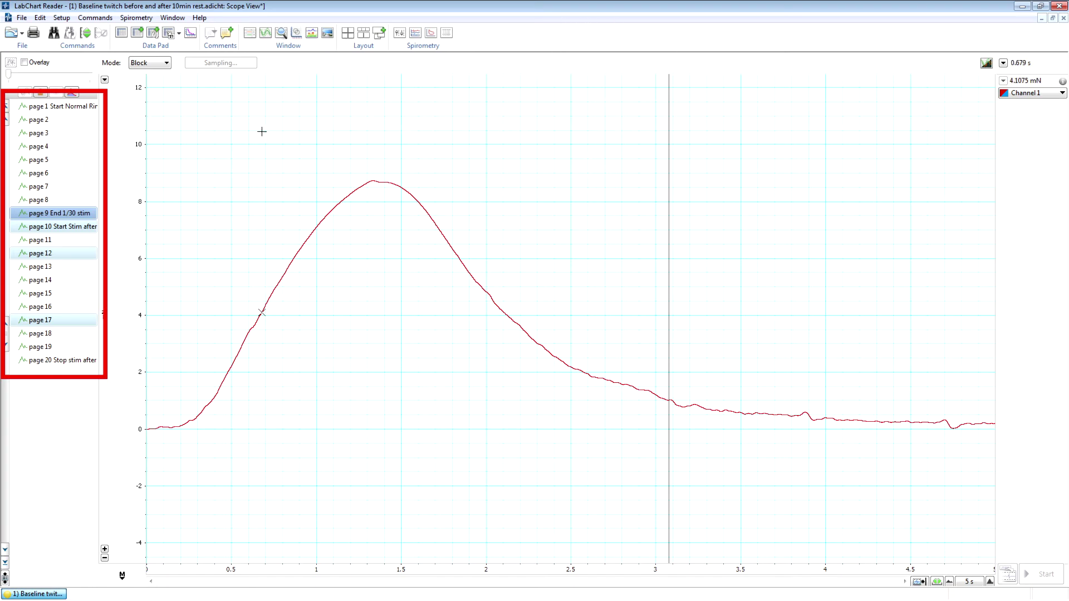
# - Select page 8 alone so its twitch peaking near 8.7 mN is displayed
pyautogui.click(73, 201)
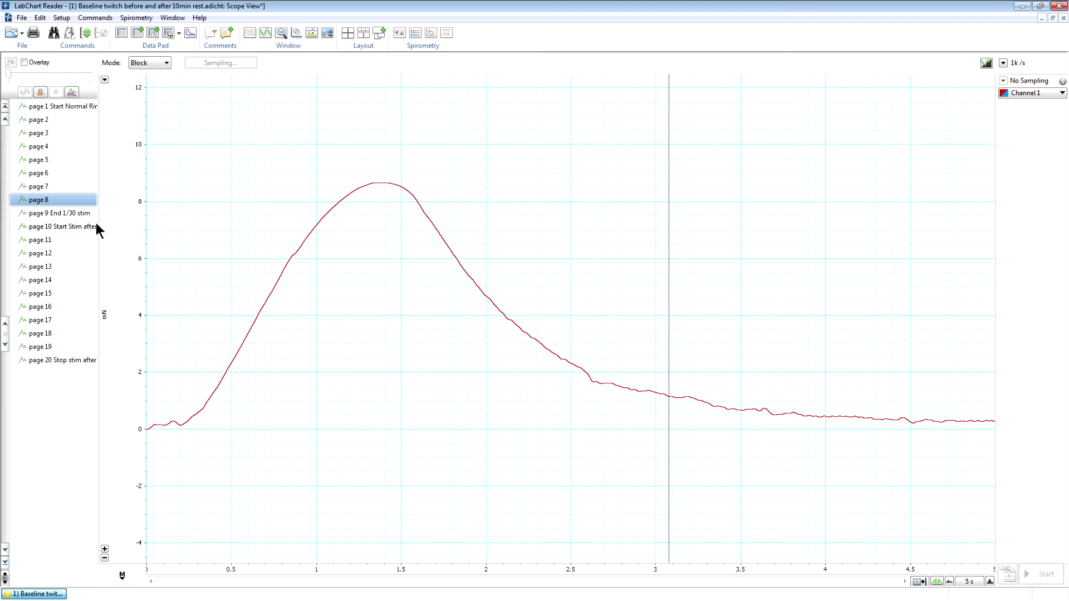
# - Read page 10's full name 'page 10 Start Stim after 10 min' via Rename, then cancel by showing page 11
pyautogui.click(64, 228)
pyautogui.rightClick(64, 228)
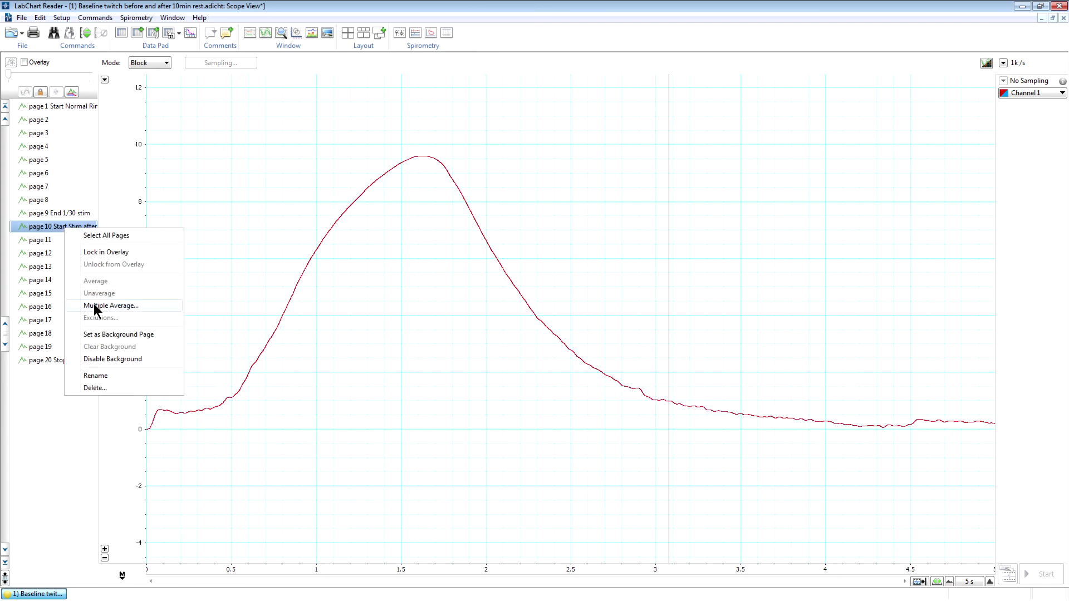
pyautogui.click(102, 375)
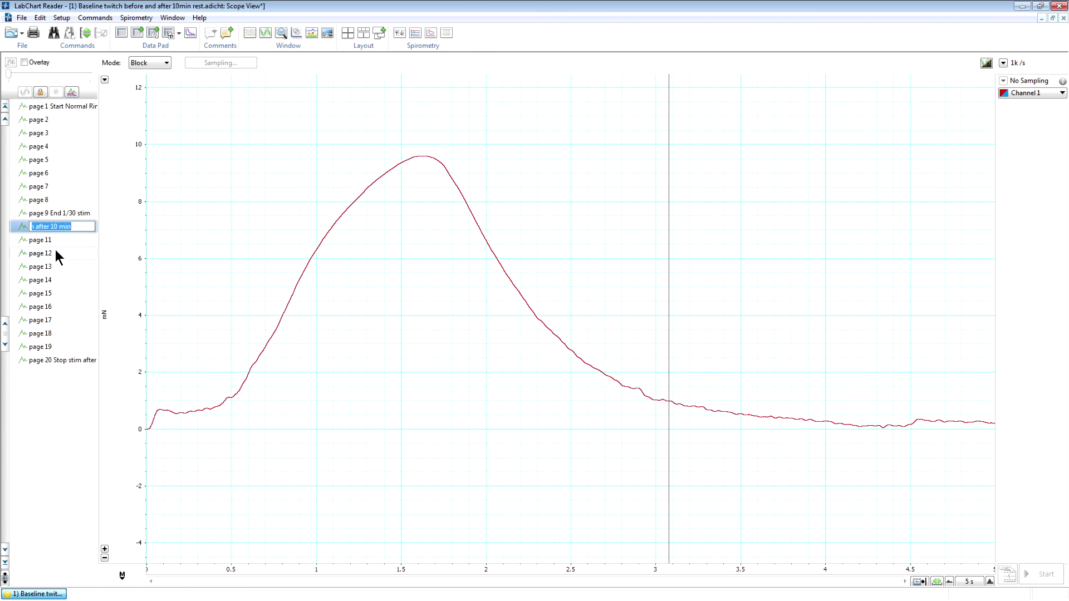
pyautogui.click(75, 229)
pyautogui.moveTo(37, 229); pyautogui.dragTo(126, 225)
pyautogui.moveTo(40, 228); pyautogui.dragTo(12, 222)
pyautogui.click(68, 227)
pyautogui.moveTo(67, 228); pyautogui.dragTo(115, 229)
pyautogui.click(59, 239)
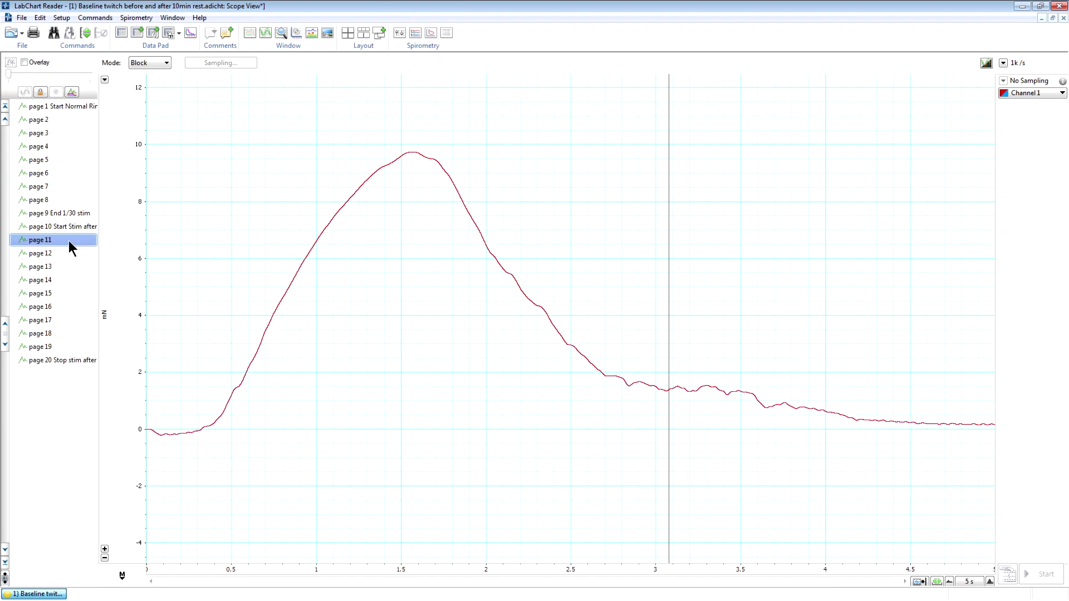